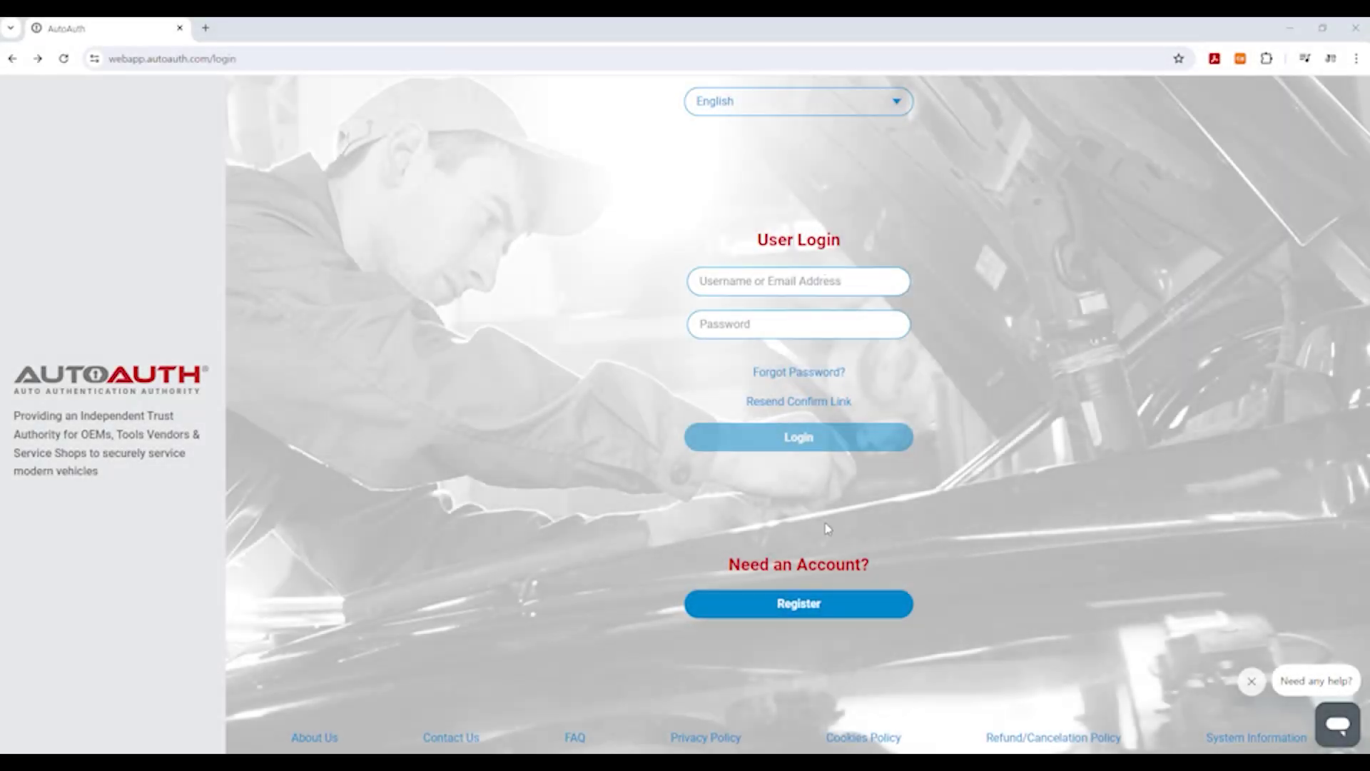
Step: Register a new AutoAuth account through the signup form, accepting the Terms & Conditions
{"action": "left_click", "coordinate": [825, 607]}
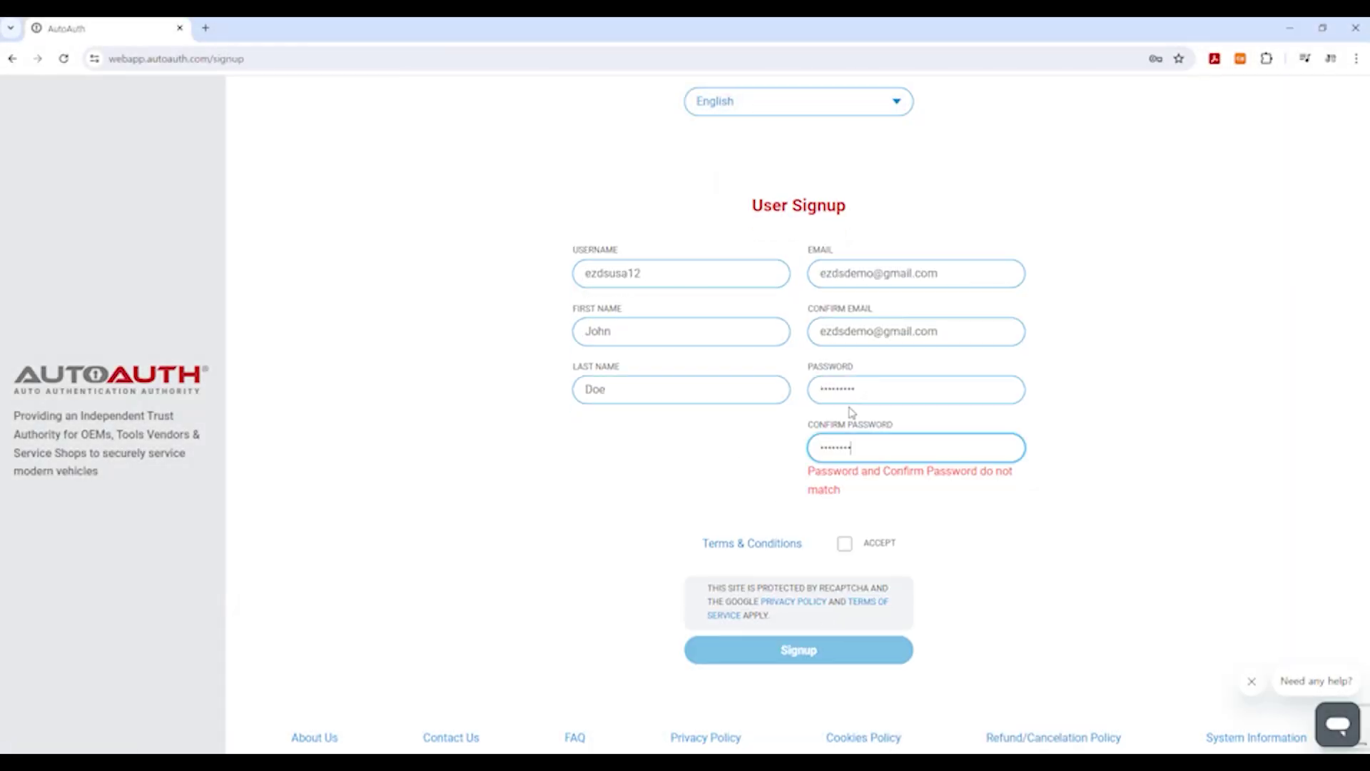
{"action": "left_click", "coordinate": [844, 525]}
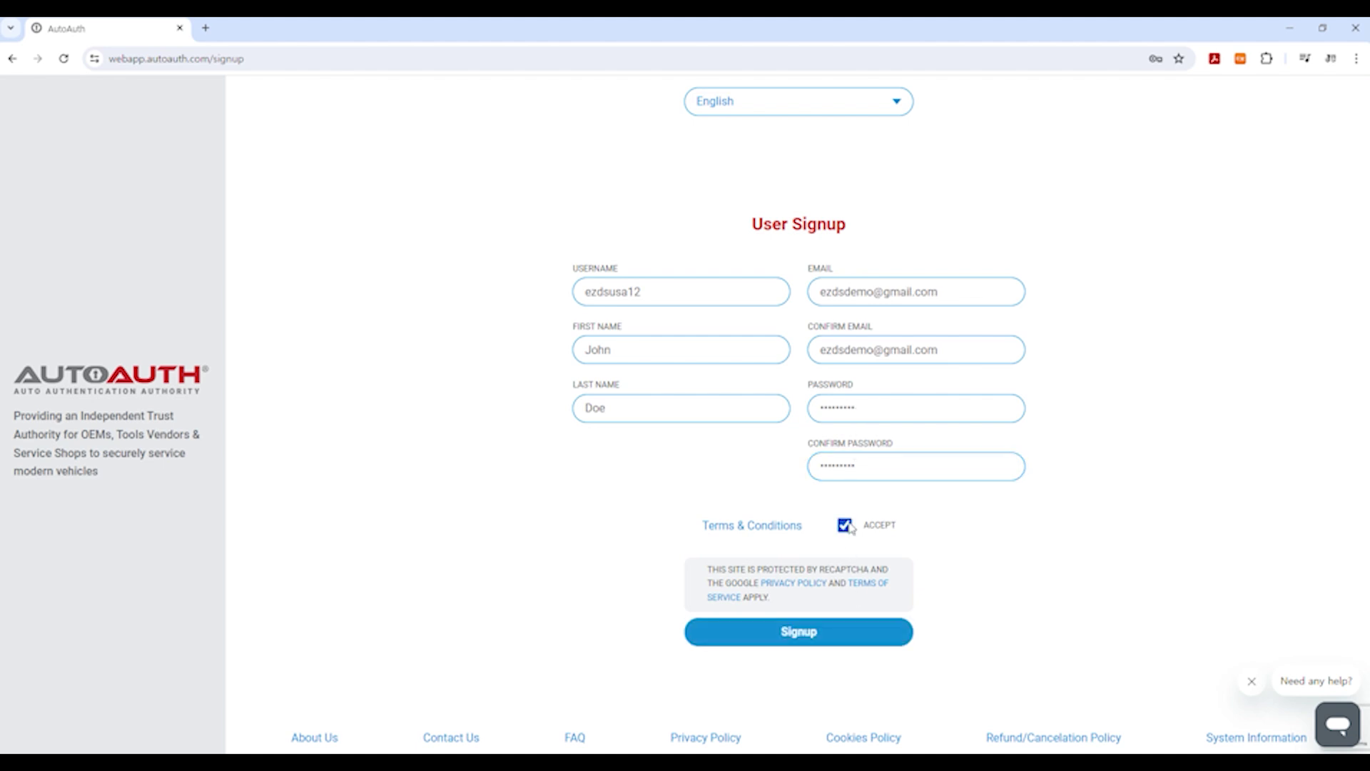
{"action": "left_click", "coordinate": [799, 631]}
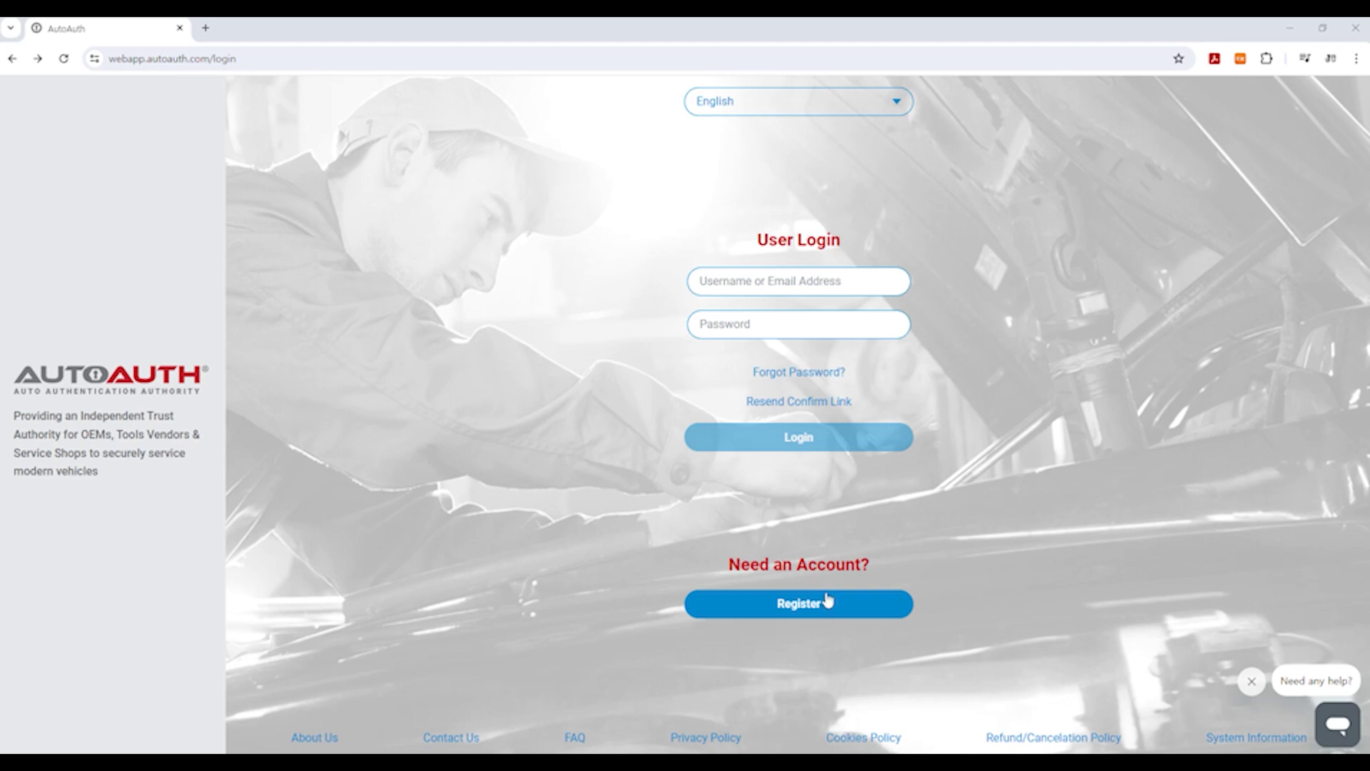
Step: Submit another AutoAuth signup with the Terms & Conditions accepted
{"action": "left_click", "coordinate": [828, 600]}
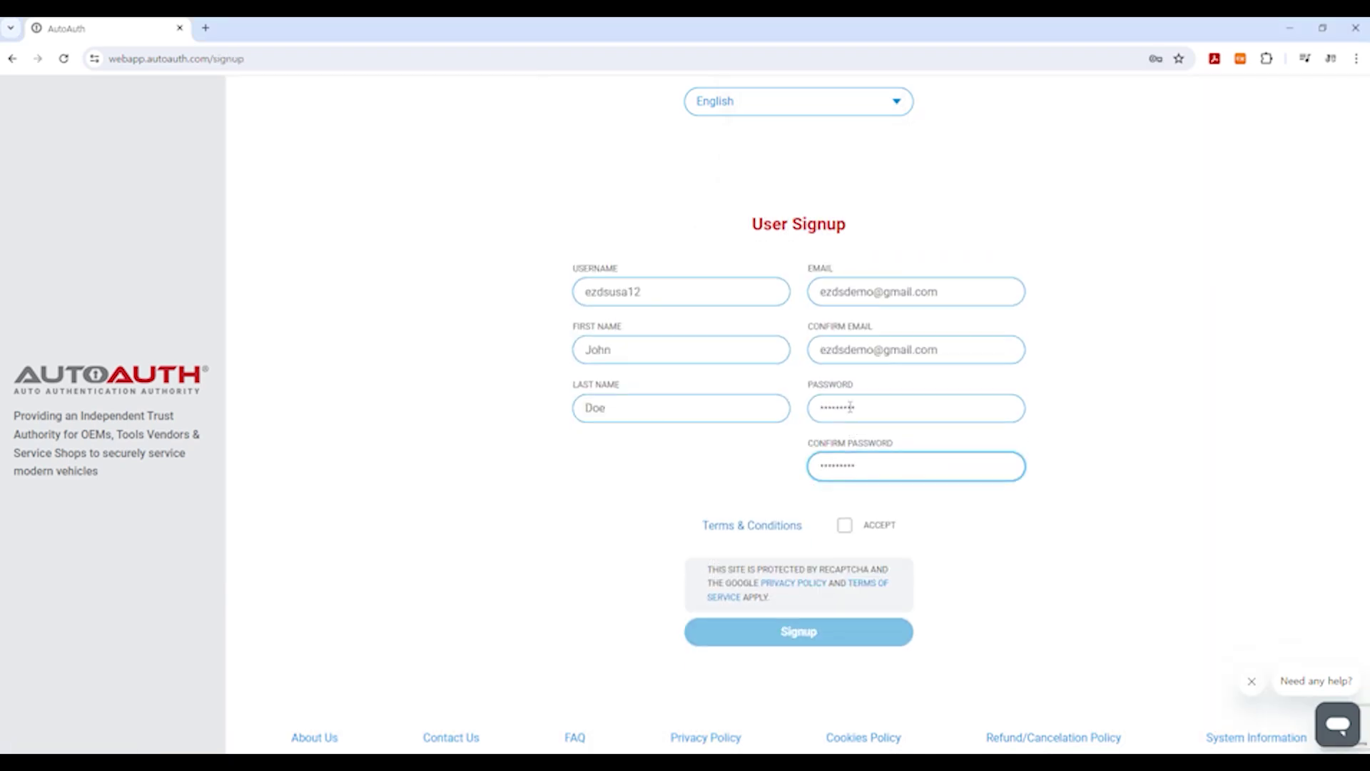
{"action": "left_click", "coordinate": [846, 525]}
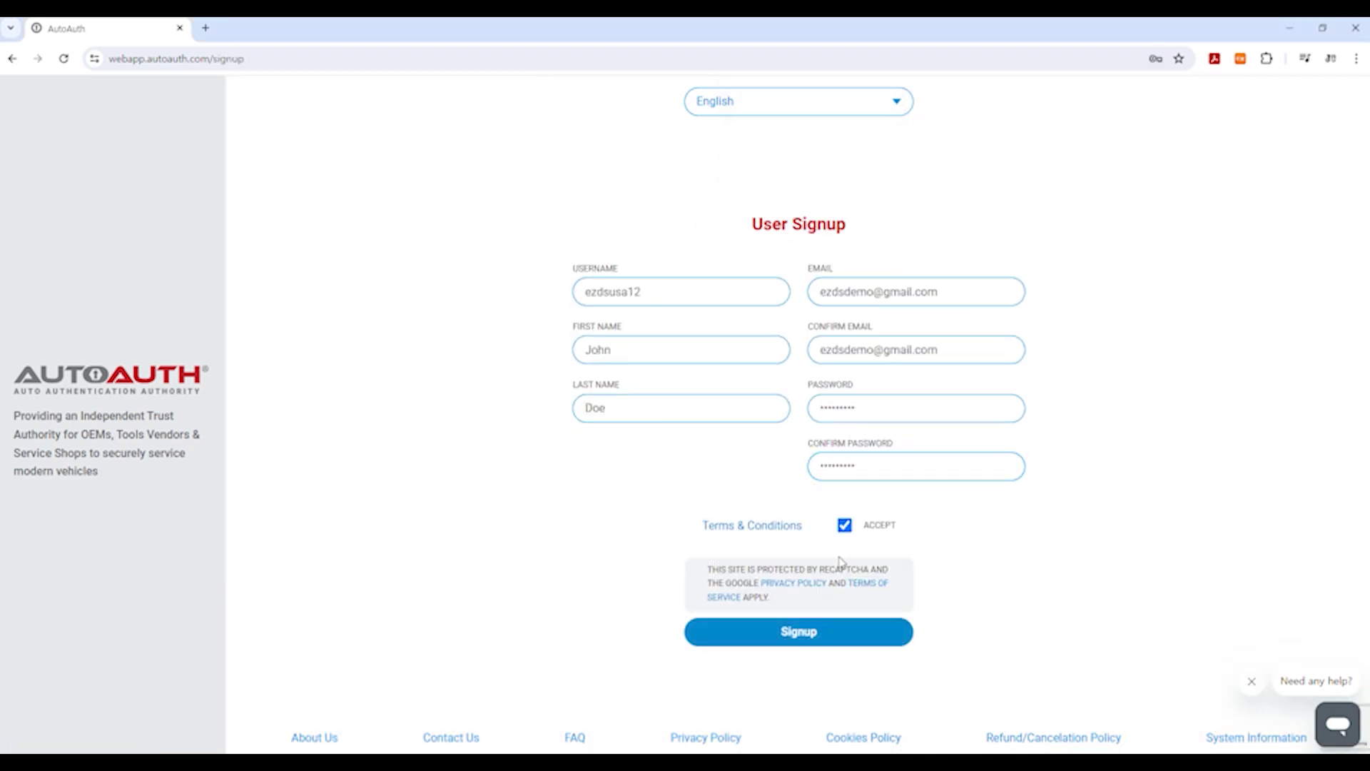
{"action": "left_click", "coordinate": [790, 634]}
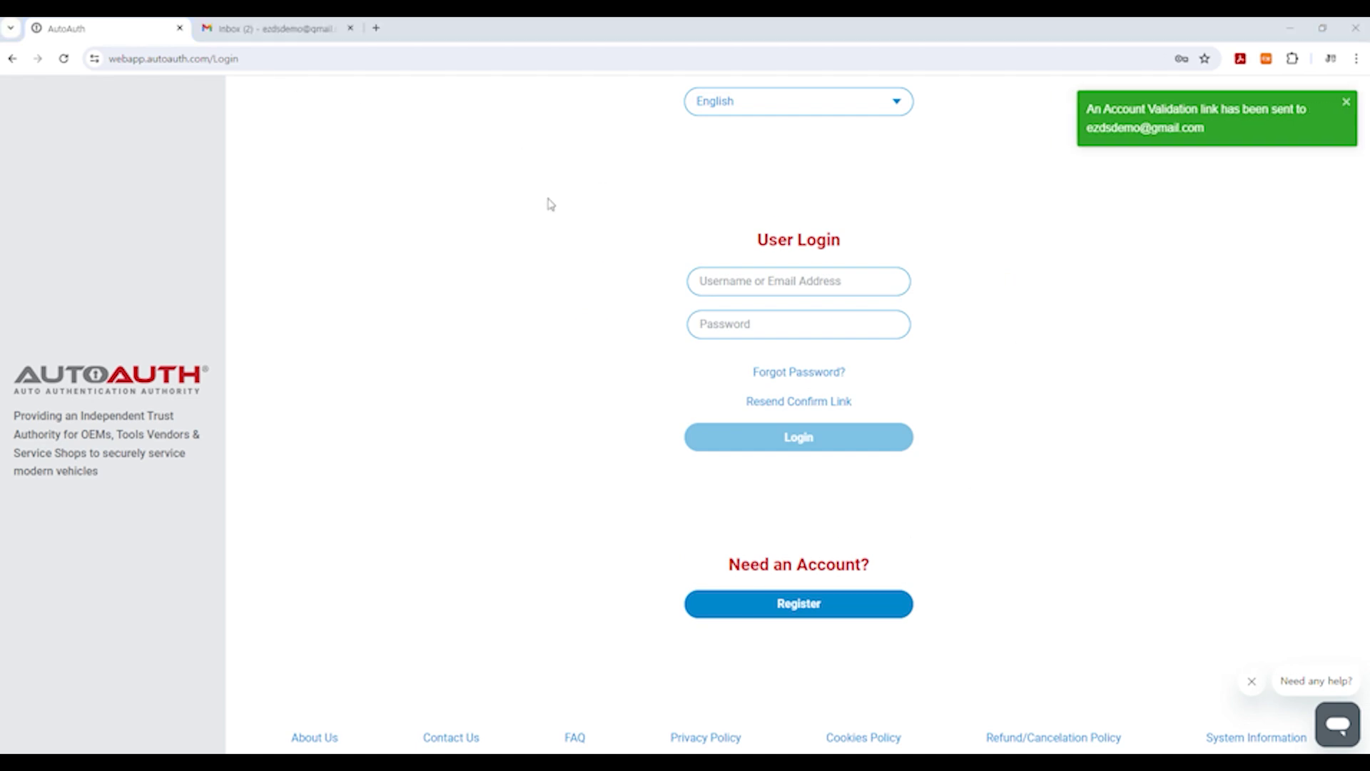
Step: Verify the account using the link in the AutoAuth email in Gmail
{"action": "left_click", "coordinate": [247, 29]}
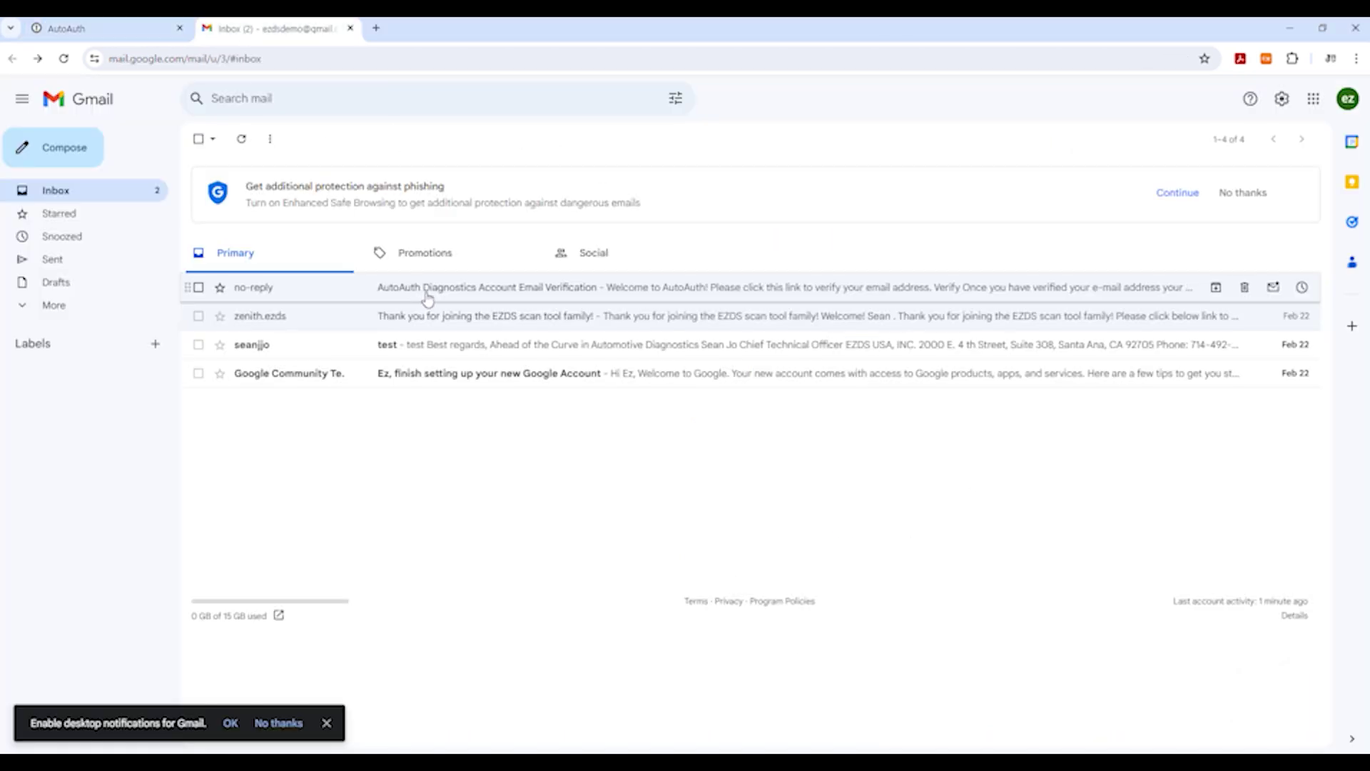
{"action": "left_click", "coordinate": [614, 289]}
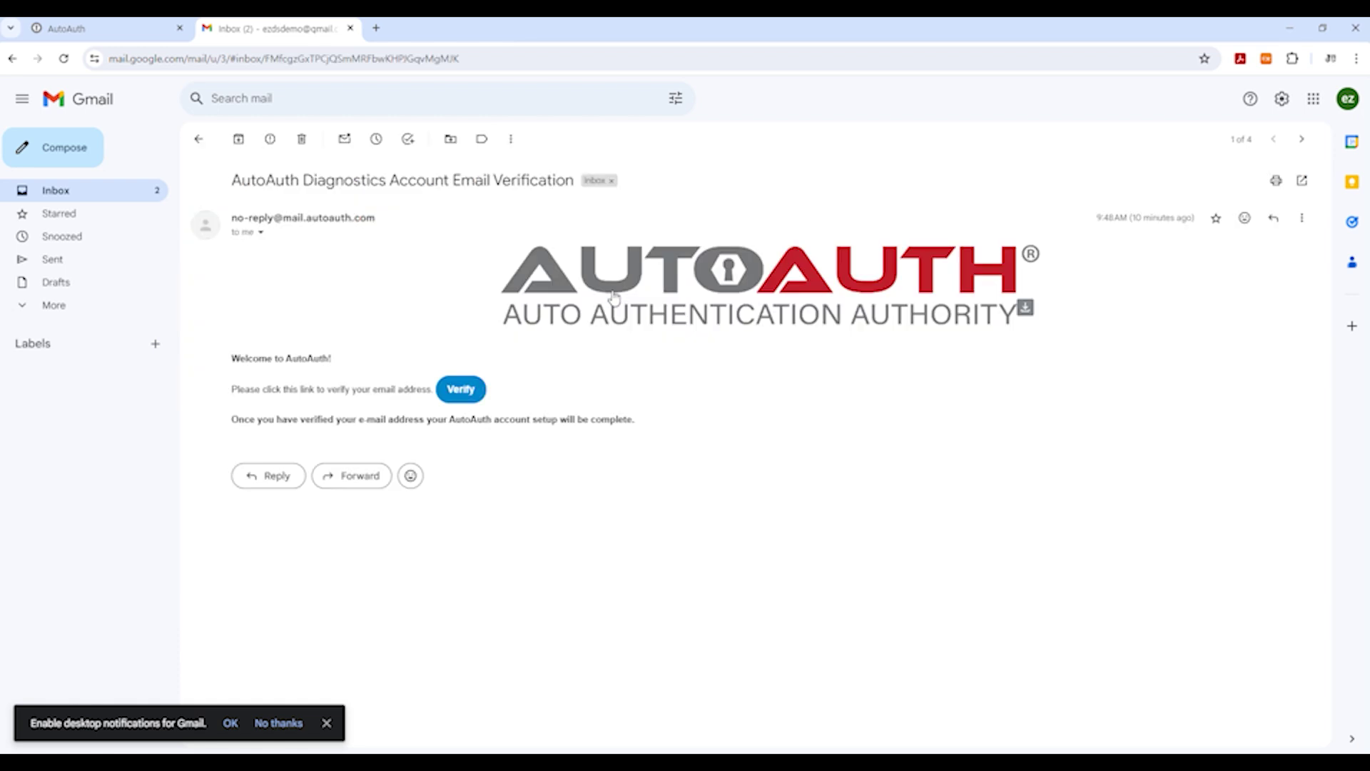
{"action": "left_click", "coordinate": [462, 389]}
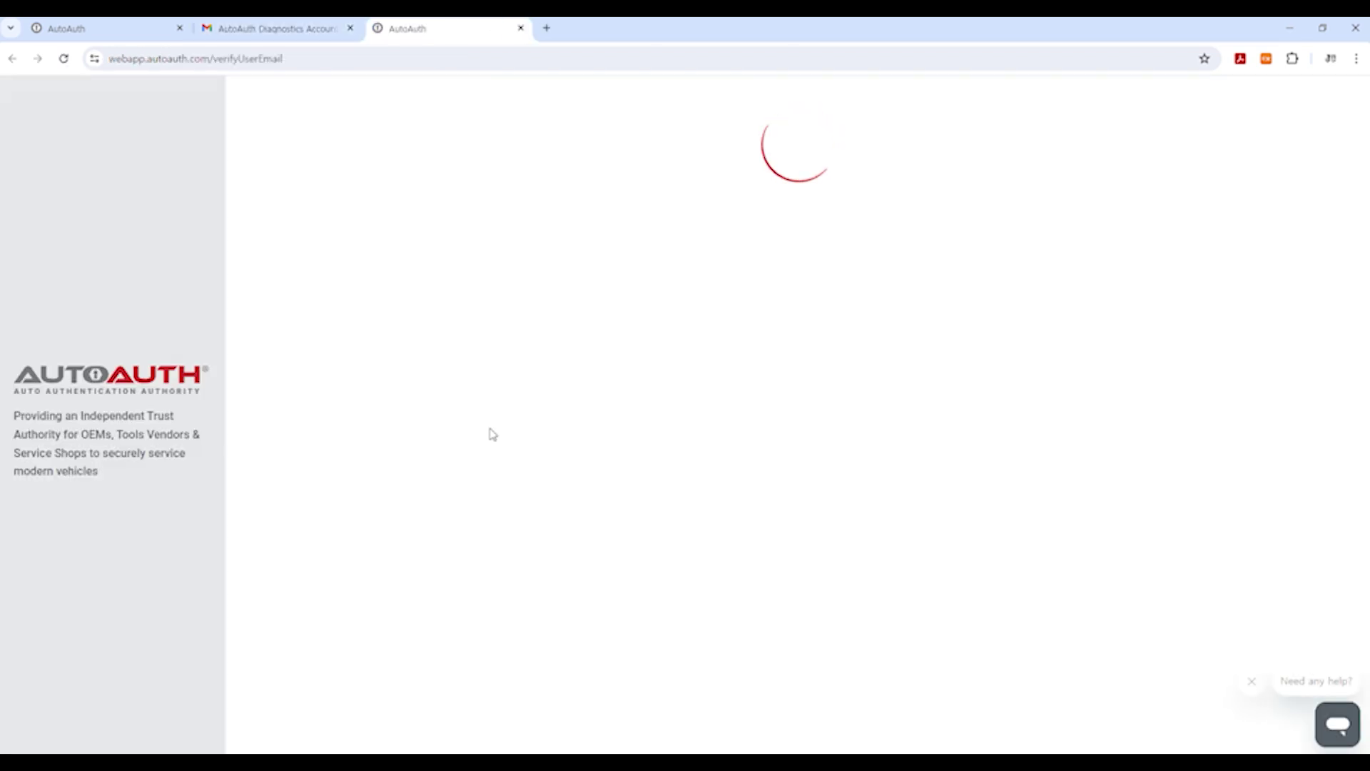
Step: Log in to the verified account and begin the service center registration
{"action": "left_click", "coordinate": [812, 441]}
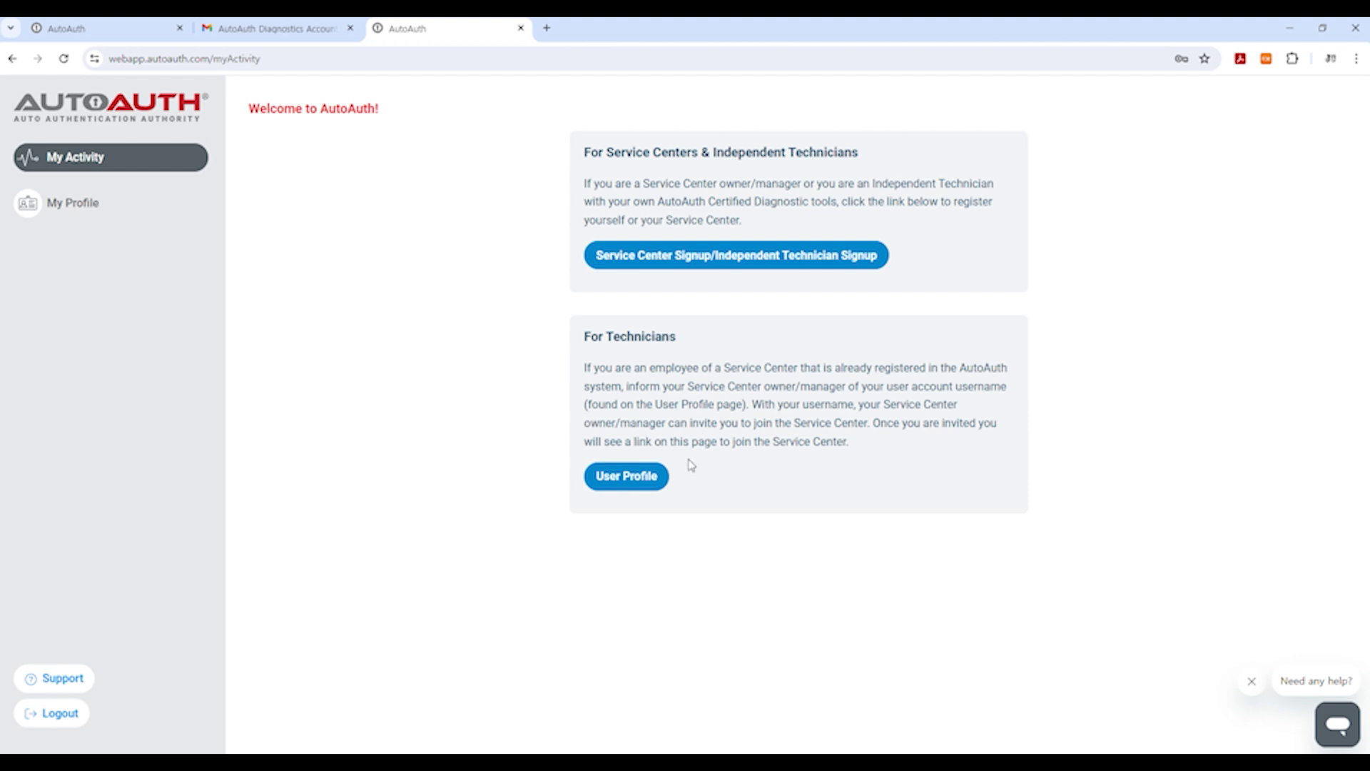
{"action": "left_click", "coordinate": [735, 262]}
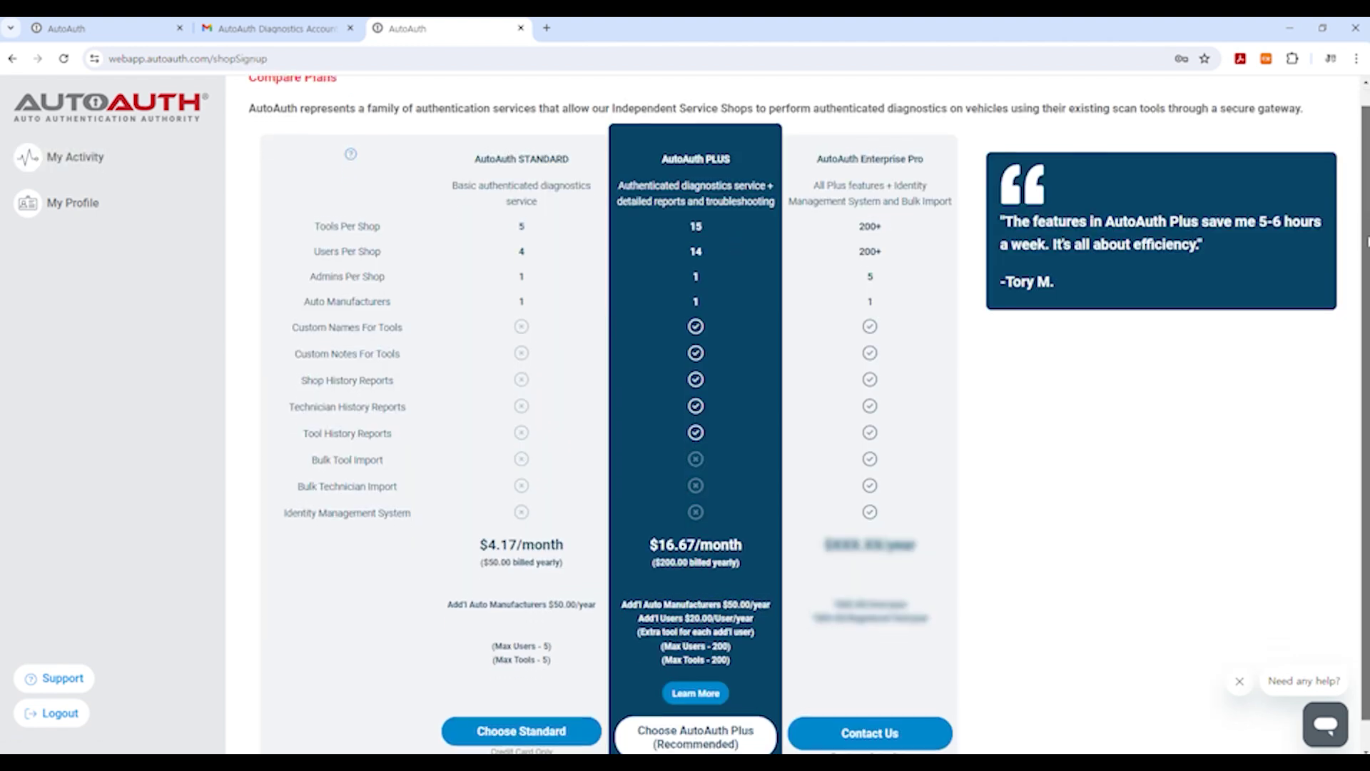
{"action": "scroll", "coordinate": [696, 429], "scroll_direction": "down", "scroll_amount": 1}
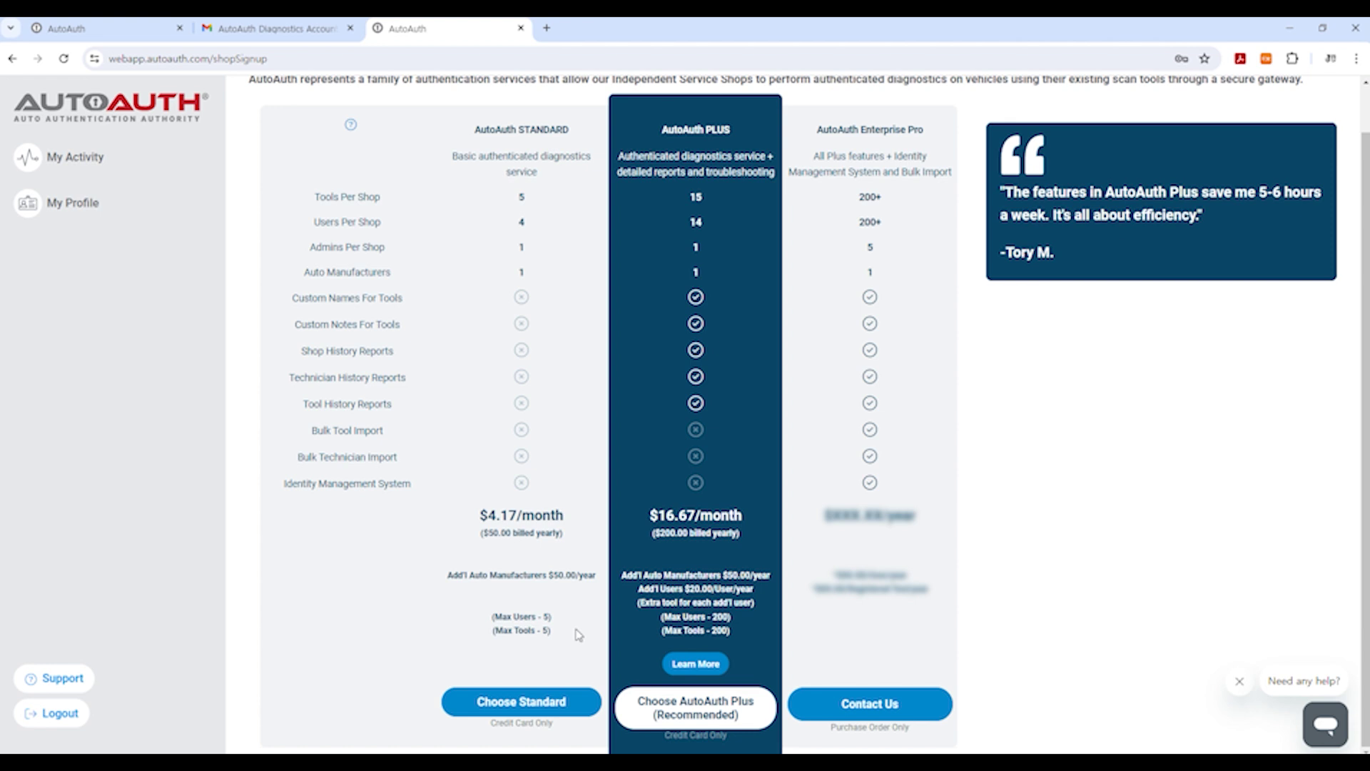
Step: Choose the Standard plan from the Compare Plans table
{"action": "left_click", "coordinate": [521, 703]}
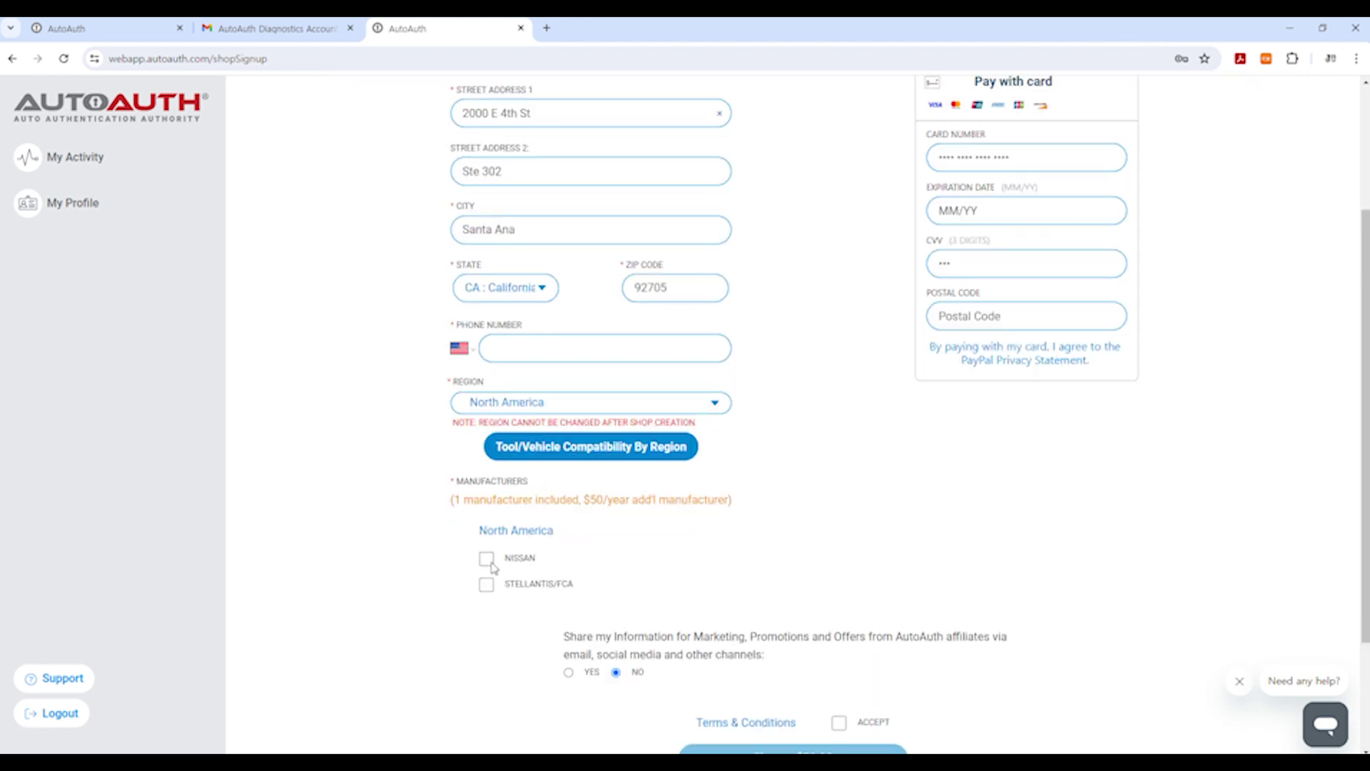
{"action": "scroll", "coordinate": [562, 592], "scroll_direction": "down", "scroll_amount": 2}
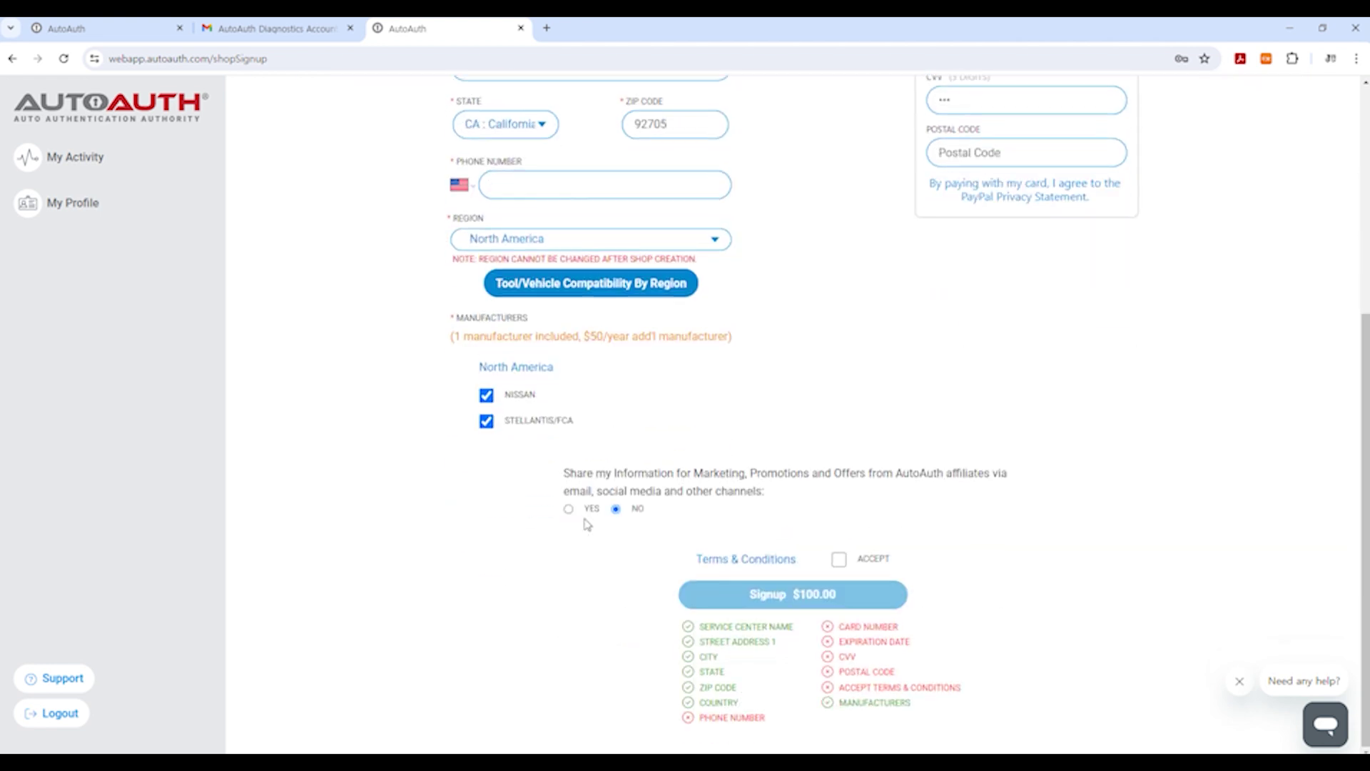
{"action": "scroll", "coordinate": [563, 592], "scroll_direction": "up", "scroll_amount": 5}
{"action": "scroll", "coordinate": [788, 568], "scroll_direction": "down", "scroll_amount": 3}
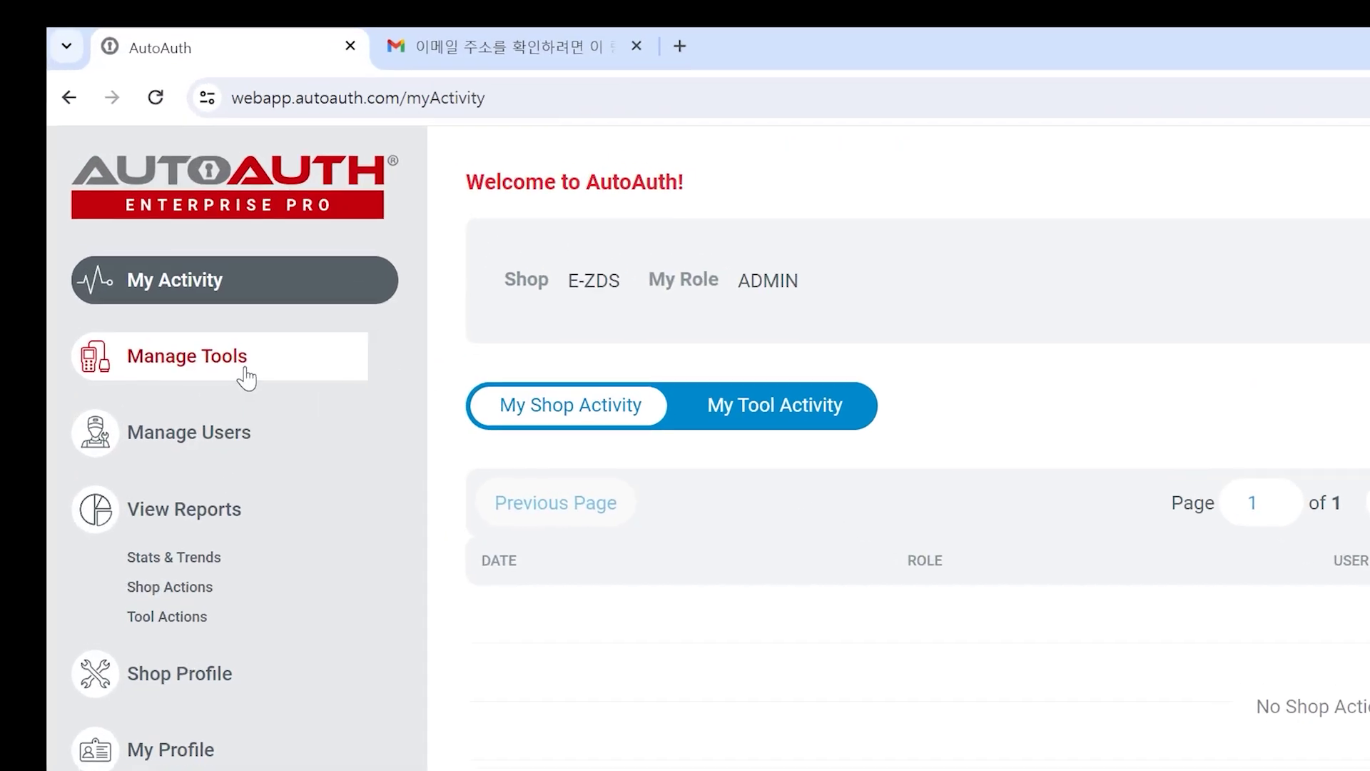
Step: Add an EZDS Zenith Z7 tool with serial SD000520 under Manage Tools
{"action": "left_click", "coordinate": [247, 379]}
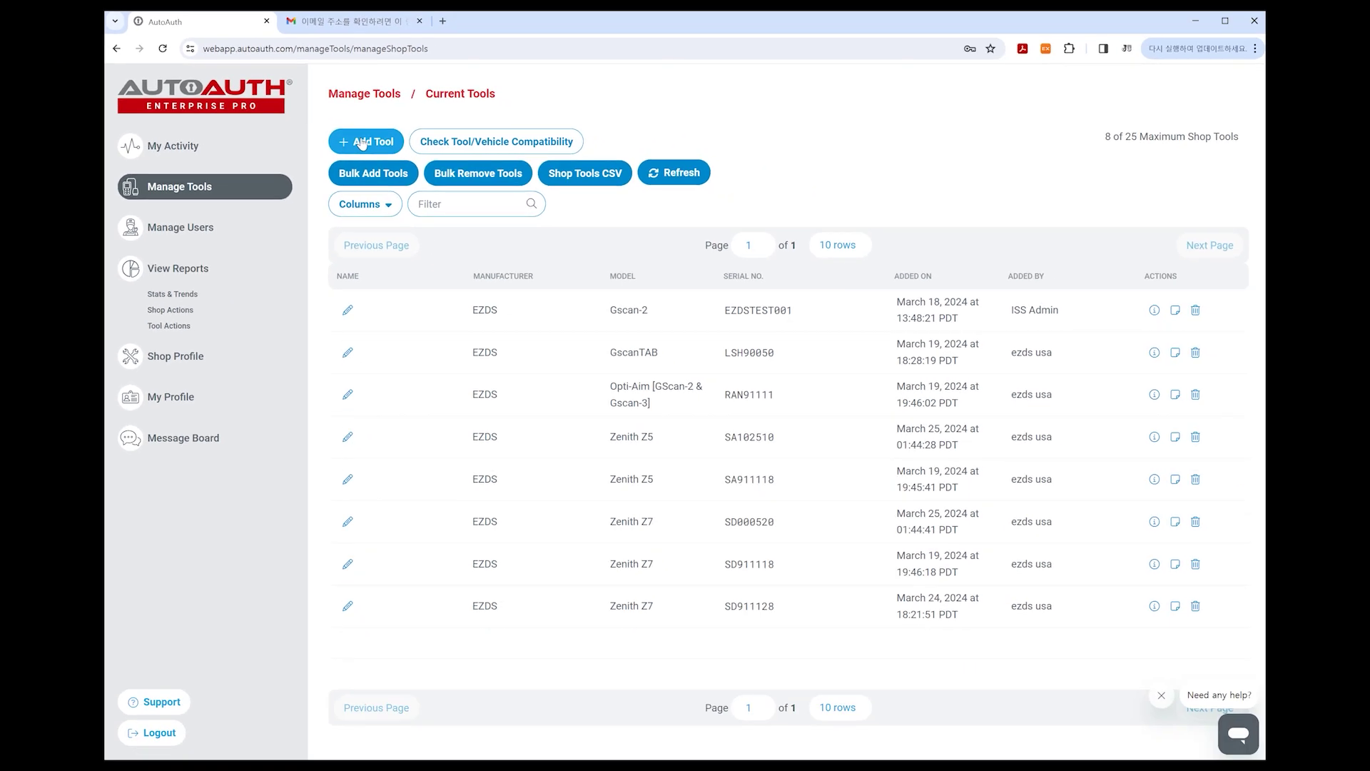
{"action": "left_click", "coordinate": [531, 277]}
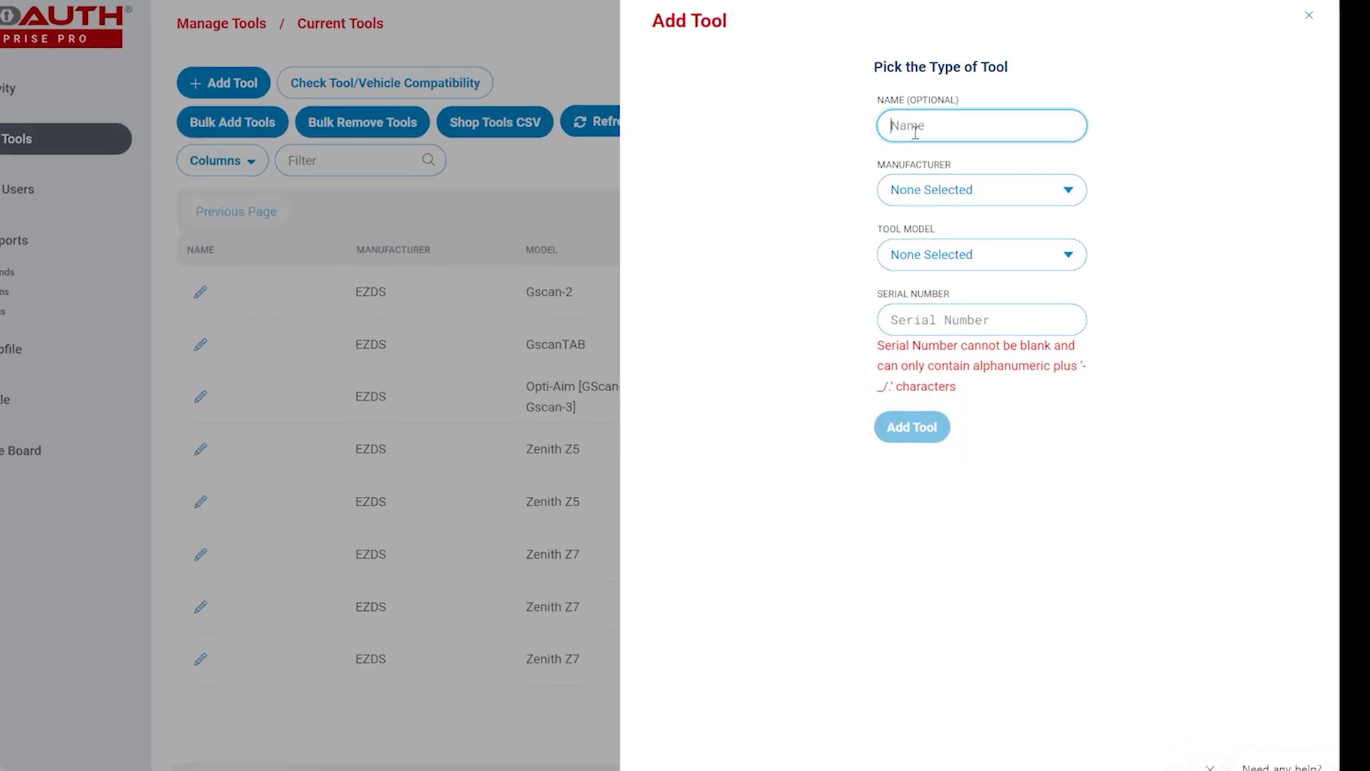
{"action": "type", "text": "EZDSUSA"}
{"action": "left_click", "coordinate": [982, 190]}
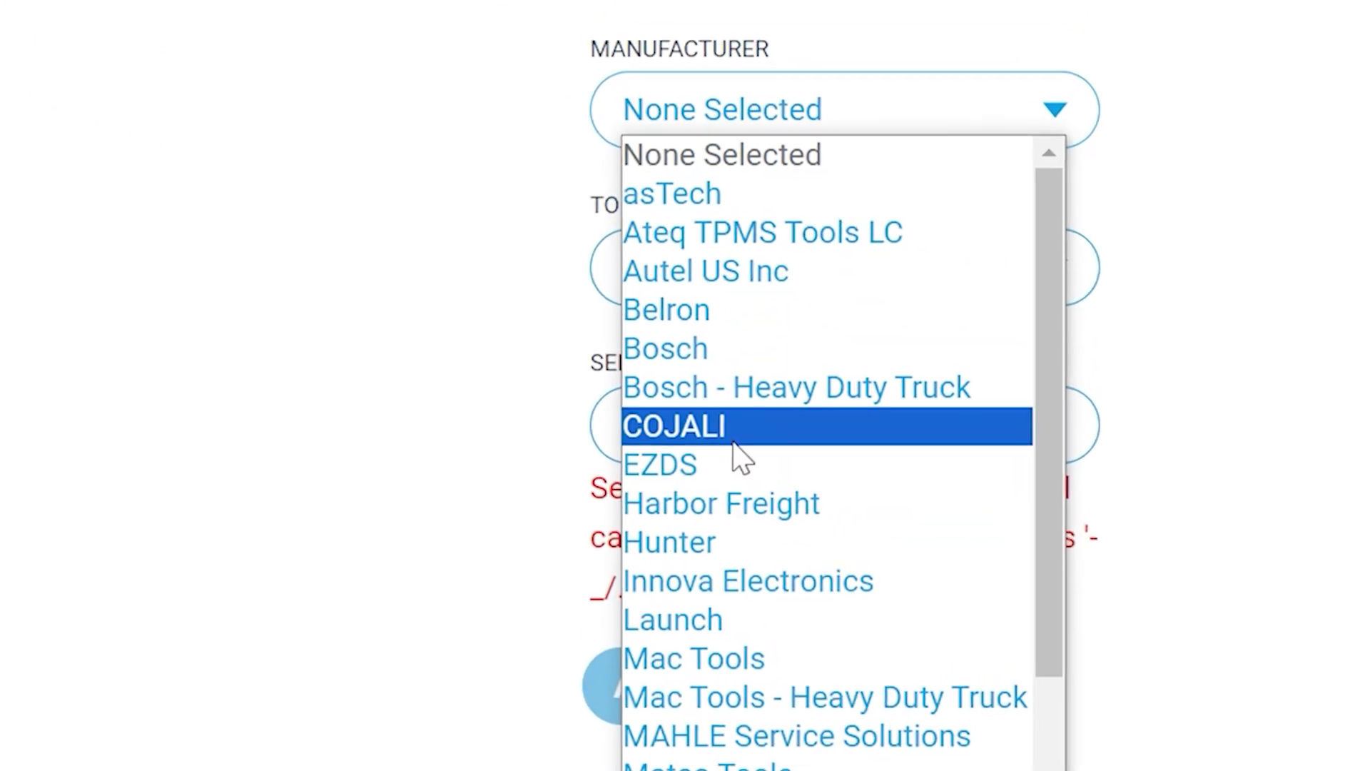
{"action": "left_click", "coordinate": [661, 465]}
{"action": "left_click", "coordinate": [846, 266]}
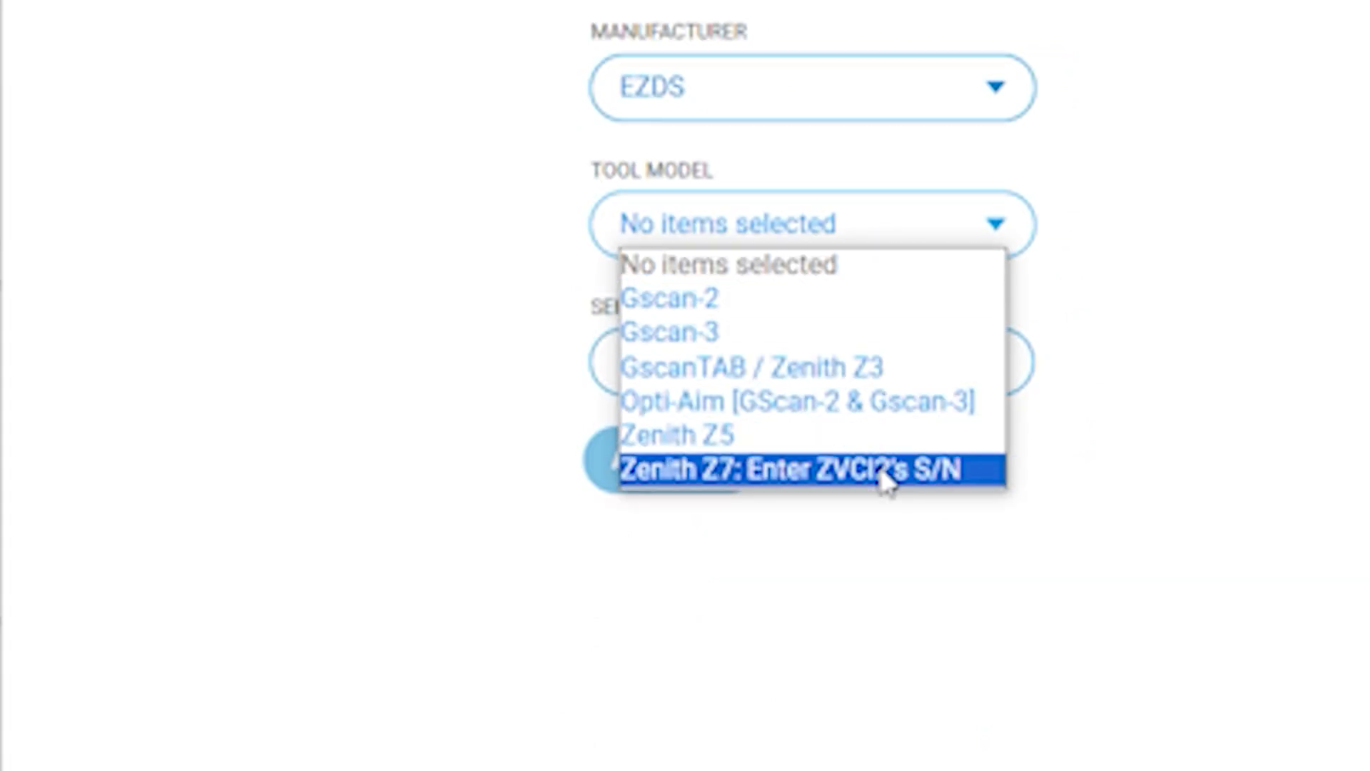
{"action": "left_click", "coordinate": [972, 476]}
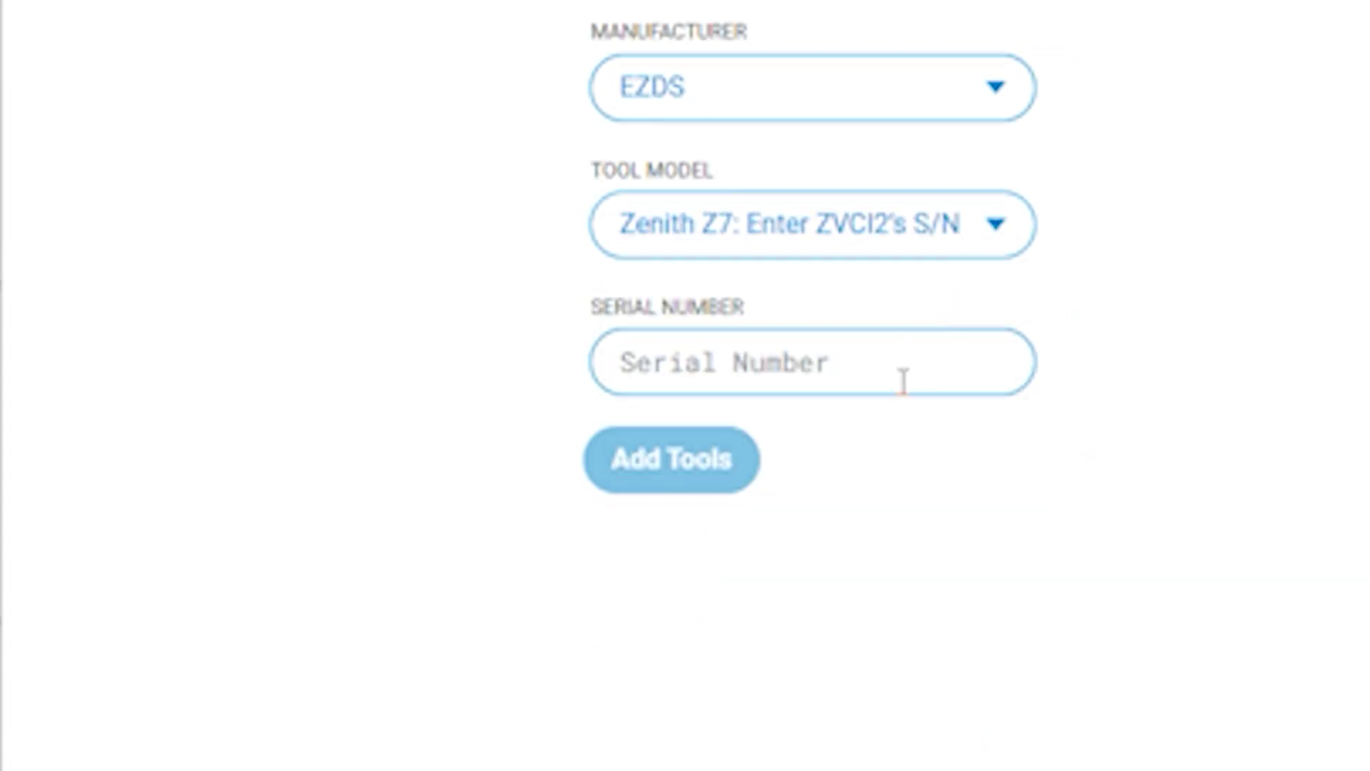
{"action": "type", "text": "SD000520"}
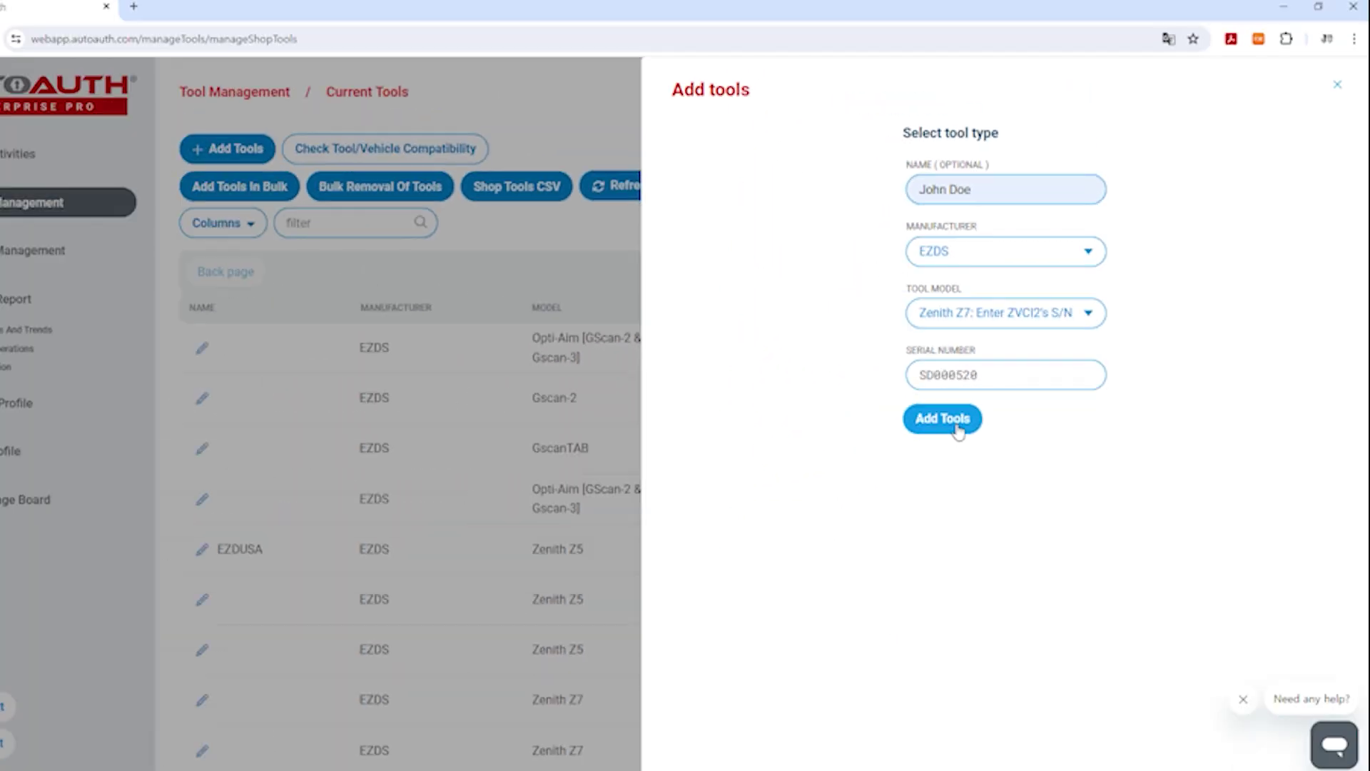
{"action": "left_click", "coordinate": [942, 418]}
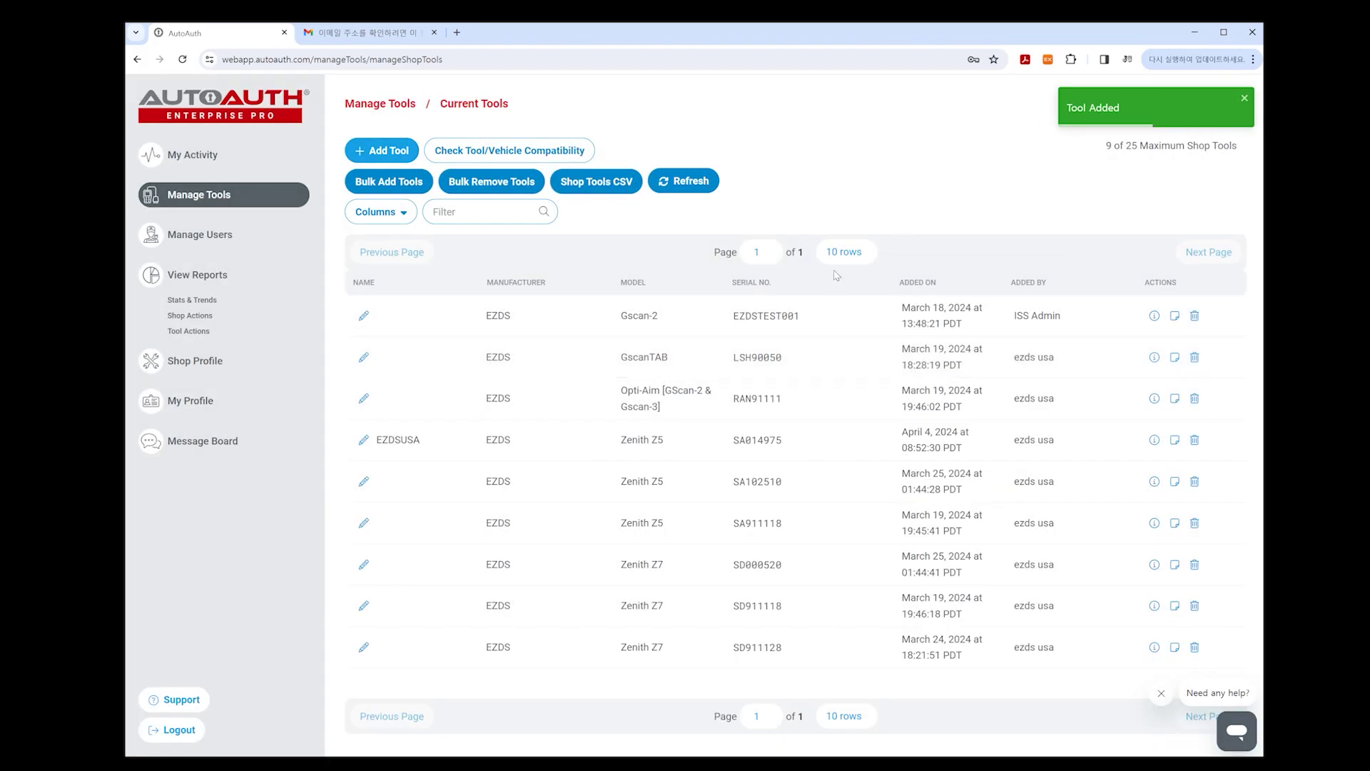